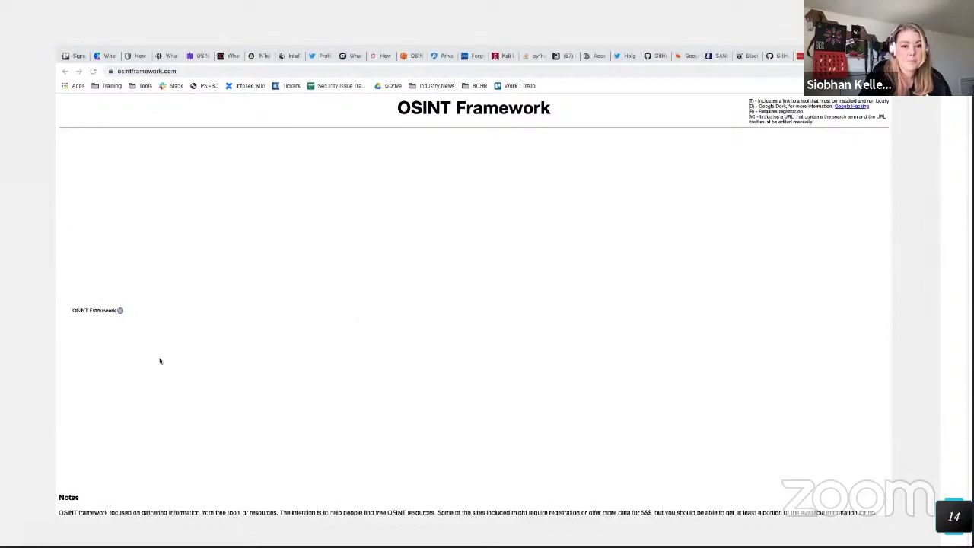
# Step: Expand the root, Username and Username Search Engines branches, then open Namechk in a new tab
pyautogui.click(122, 312)
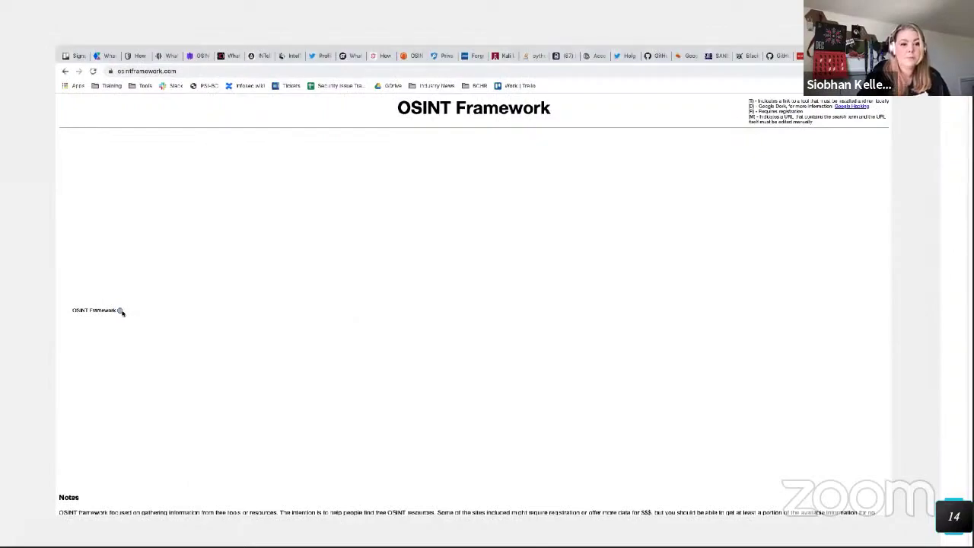
pyautogui.click(120, 312)
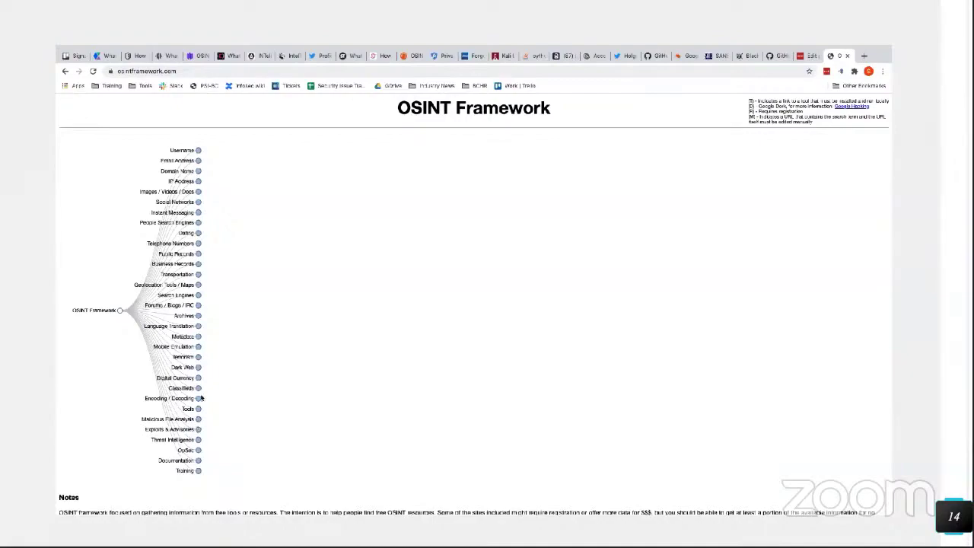
pyautogui.click(198, 150)
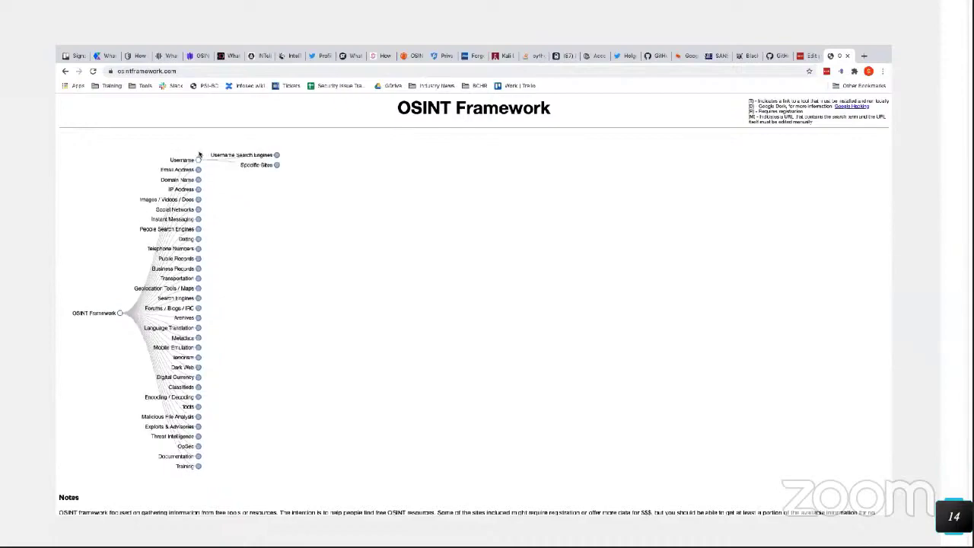
pyautogui.click(277, 156)
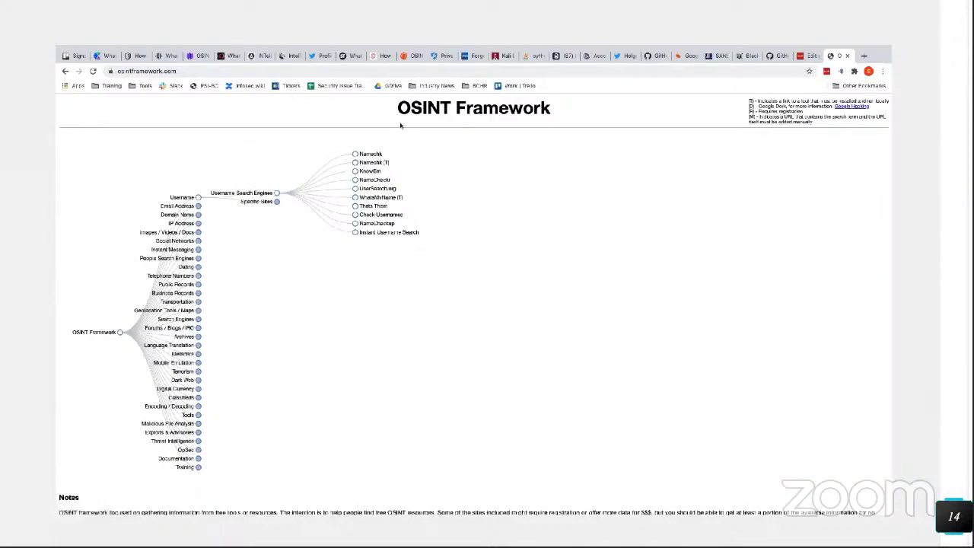
pyautogui.click(371, 156)
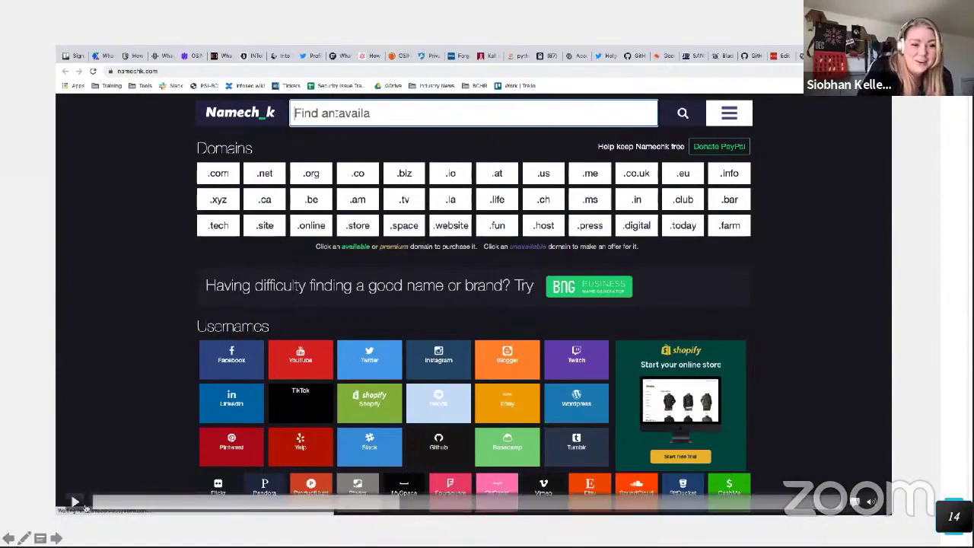
# Step: Seek back to the OSINT Framework tree showing all top-level categories, Username through Training
pyautogui.click(139, 504)
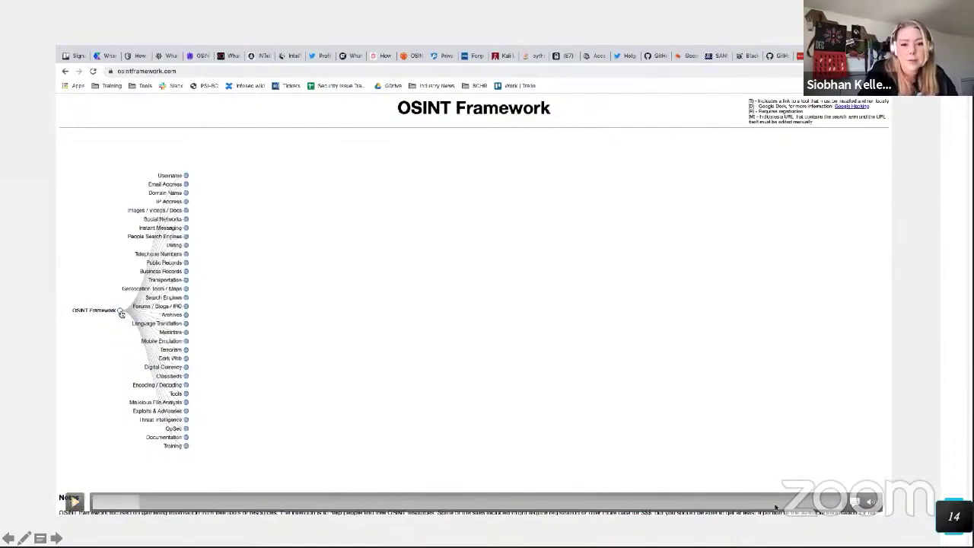
pyautogui.moveTo(868, 502)
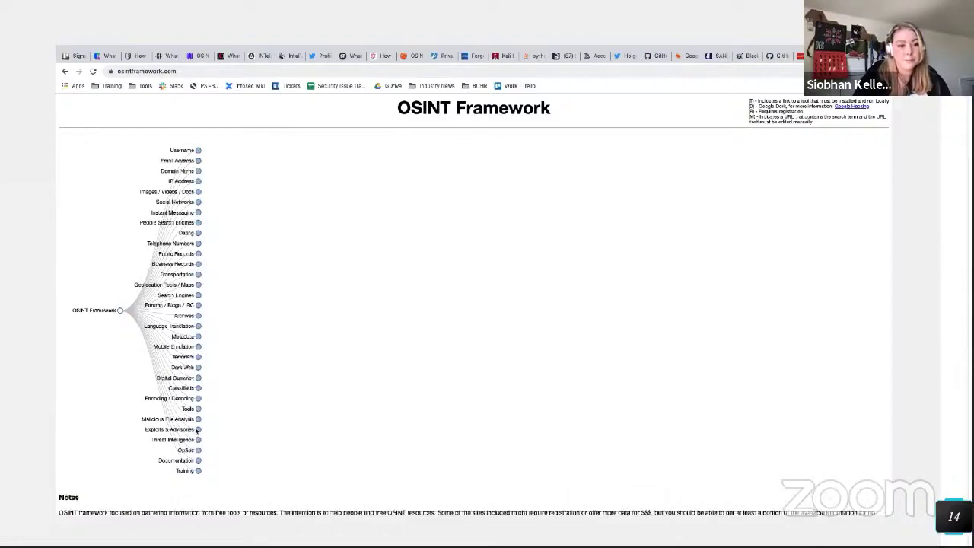
pyautogui.moveTo(335, 434)
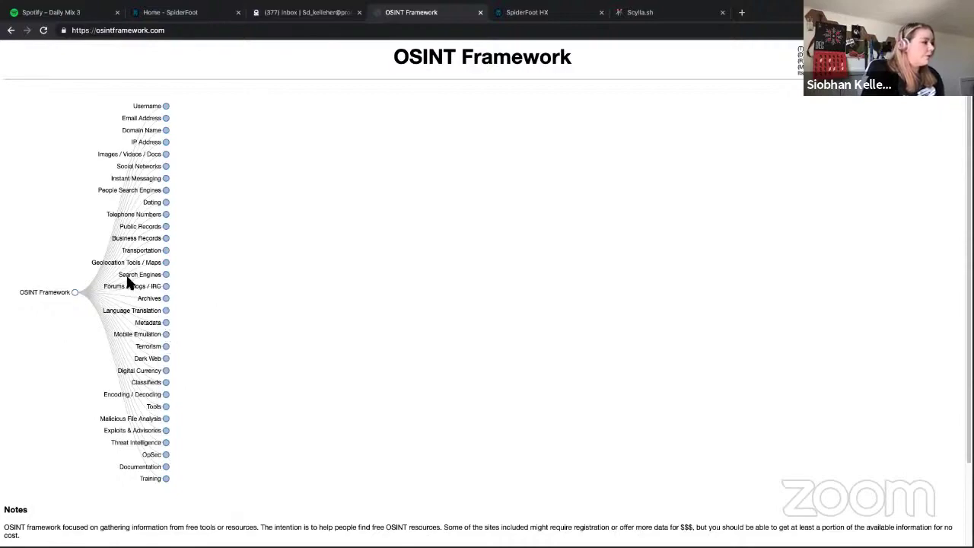
# Step: Expand Username and Username Search Engines again and open the Namechk link in a new tab
pyautogui.click(167, 108)
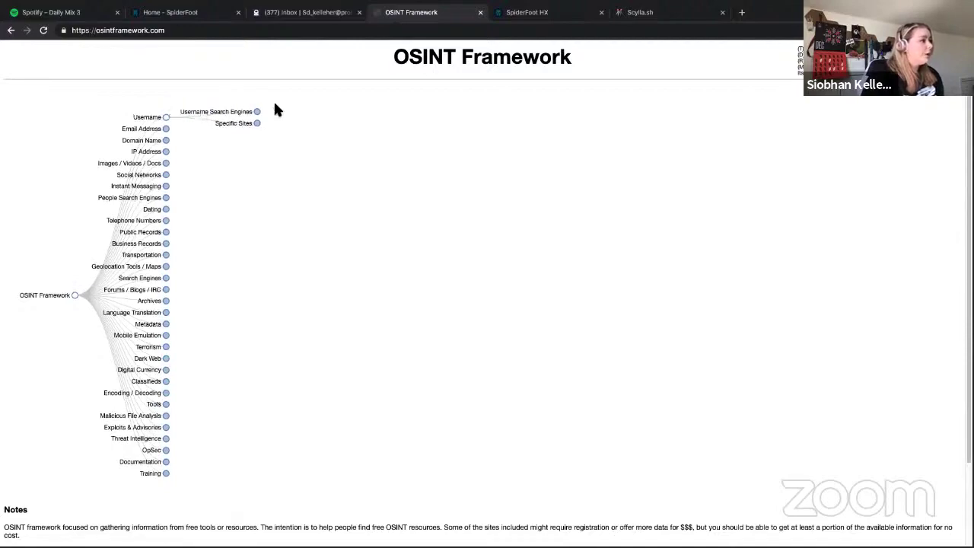
pyautogui.click(257, 112)
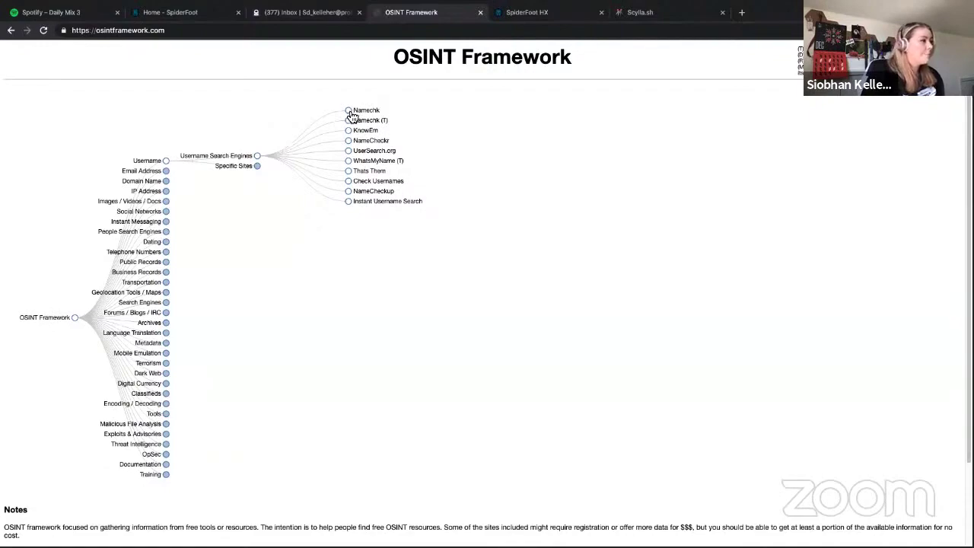
pyautogui.click(354, 113)
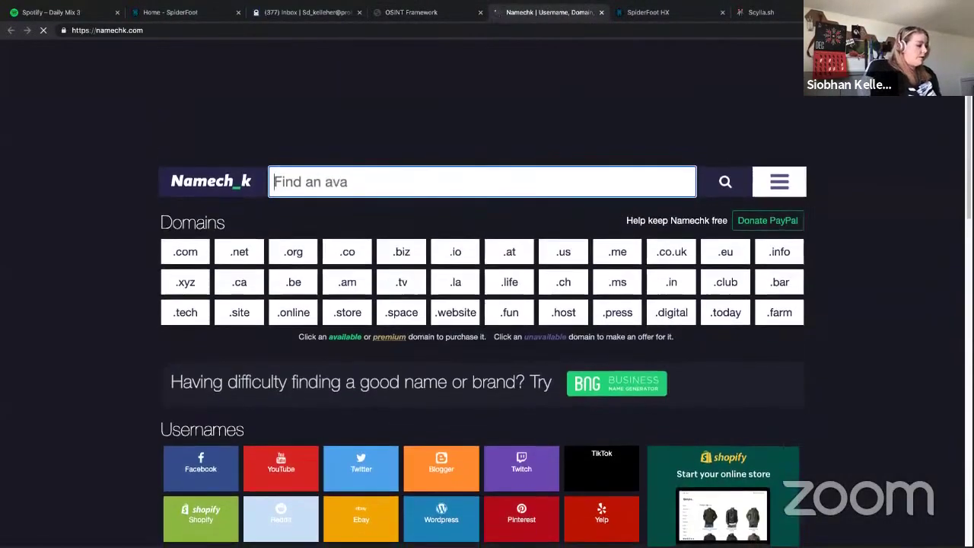
# Step: Search Namechk for the username lost_one, fixing the typo first
pyautogui.write('lost_opn')
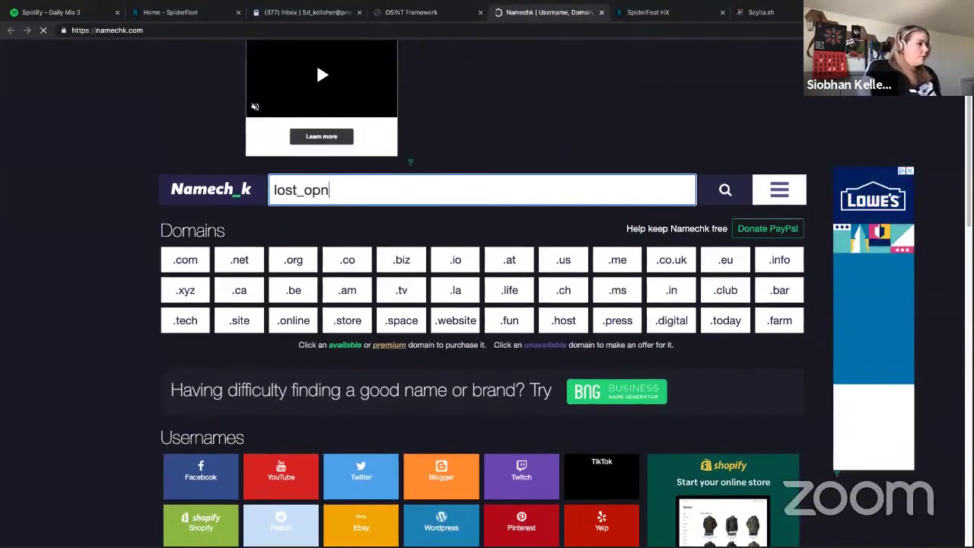
pyautogui.press('BackSpace')
pyautogui.press('BackSpace')
pyautogui.write('ne')
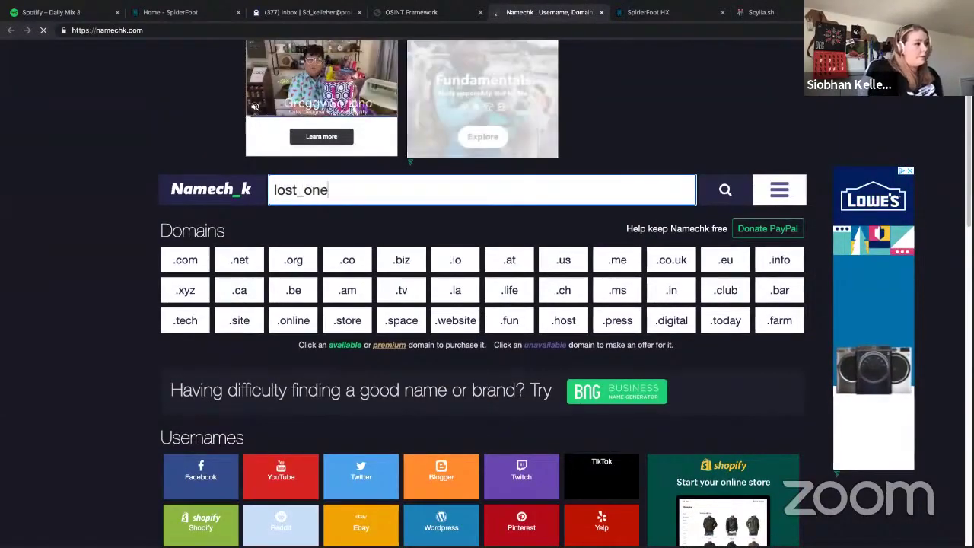
pyautogui.click(725, 194)
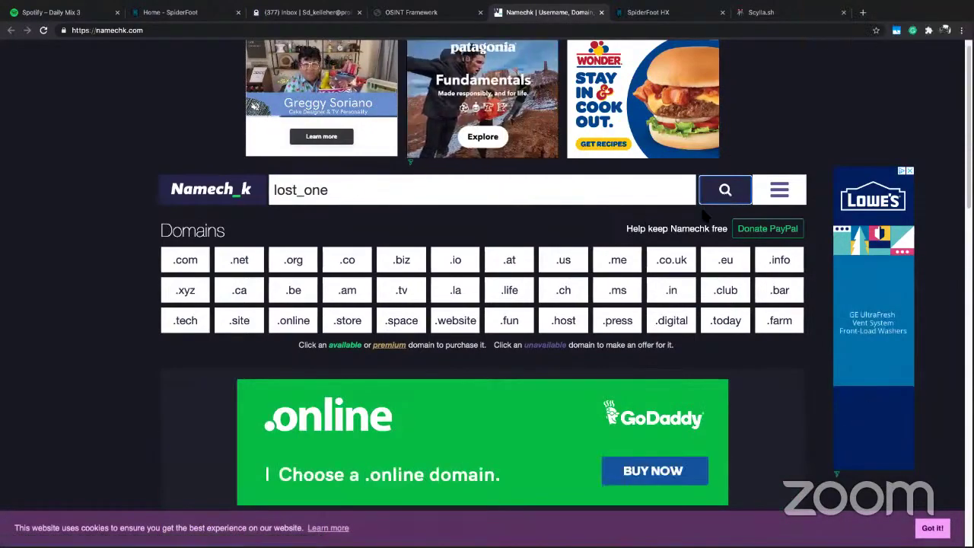
# Step: Scroll through the Usernames results to review availability on Facebook, GitHub, TikTok and other sites
pyautogui.scroll(-4, 646, 245)
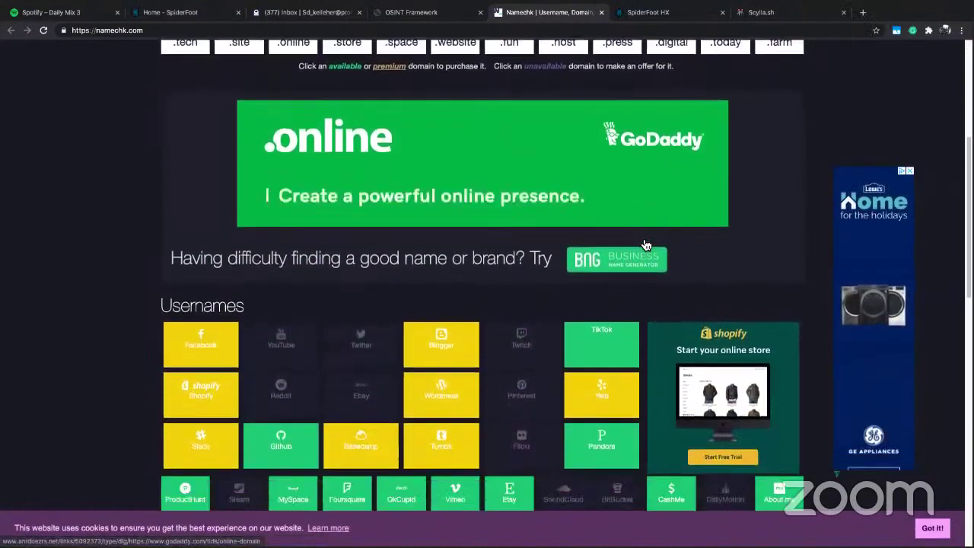
pyautogui.scroll(-3, 645, 245)
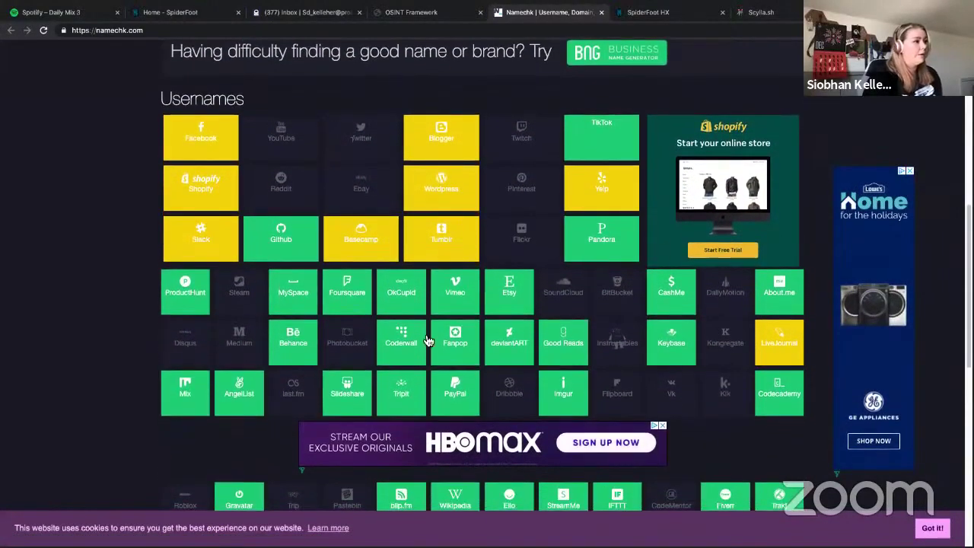
pyautogui.scroll(-4, 293, 385)
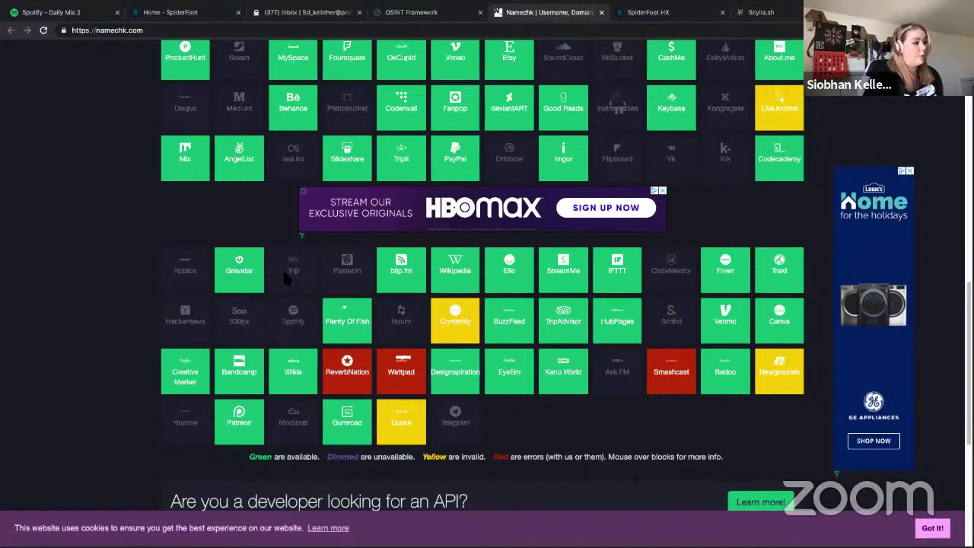
pyautogui.moveTo(463, 328)
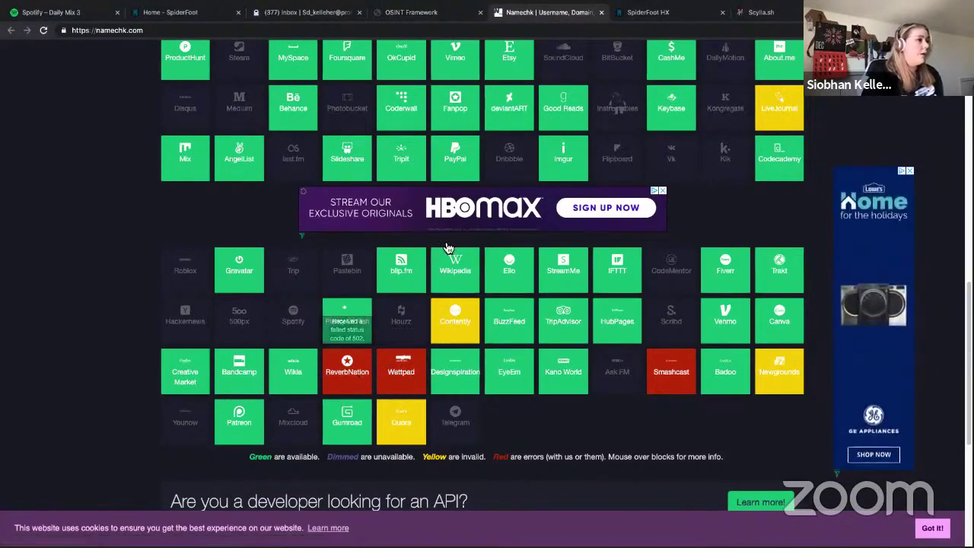
pyautogui.scroll(5, 447, 249)
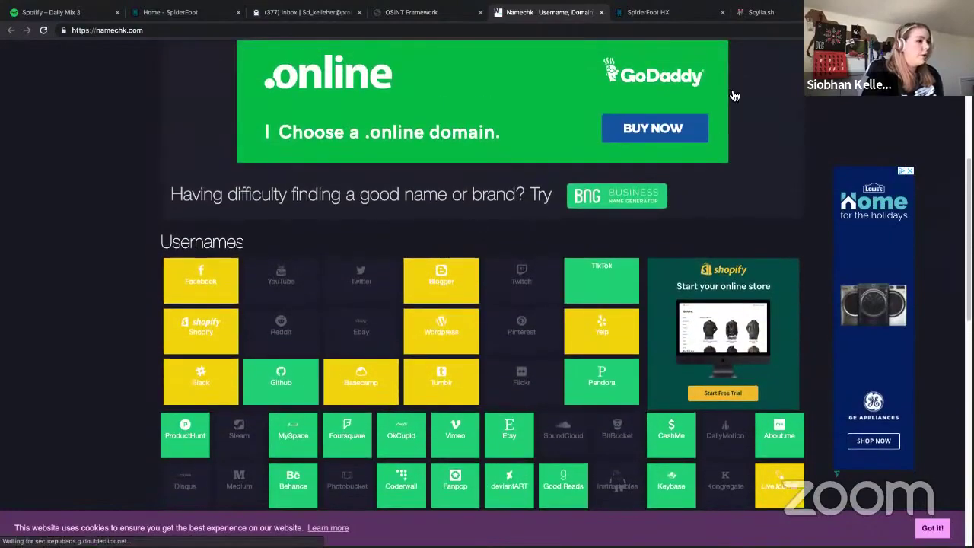
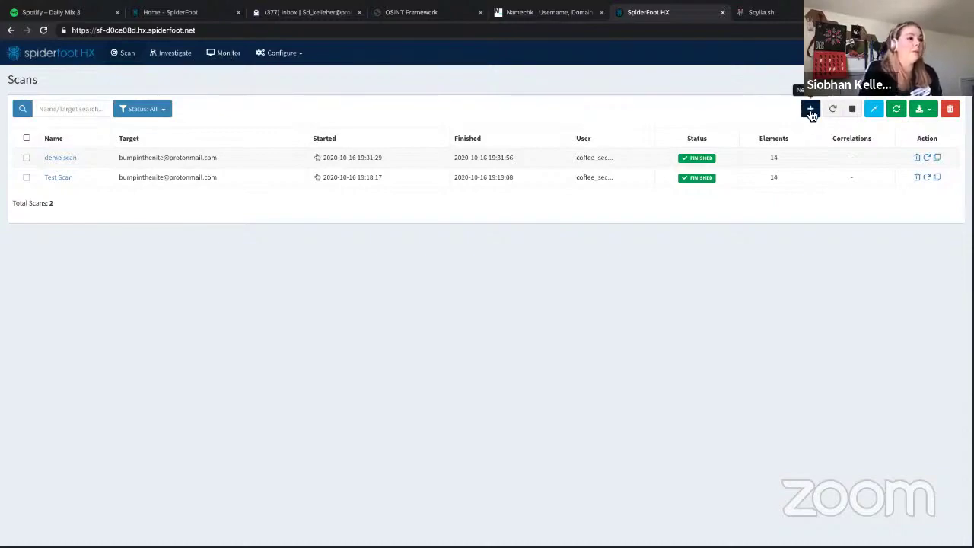
# Step: Create a new scan named 'test' targeting the demo e-mail address, and expand its Iteration settings
pyautogui.click(811, 110)
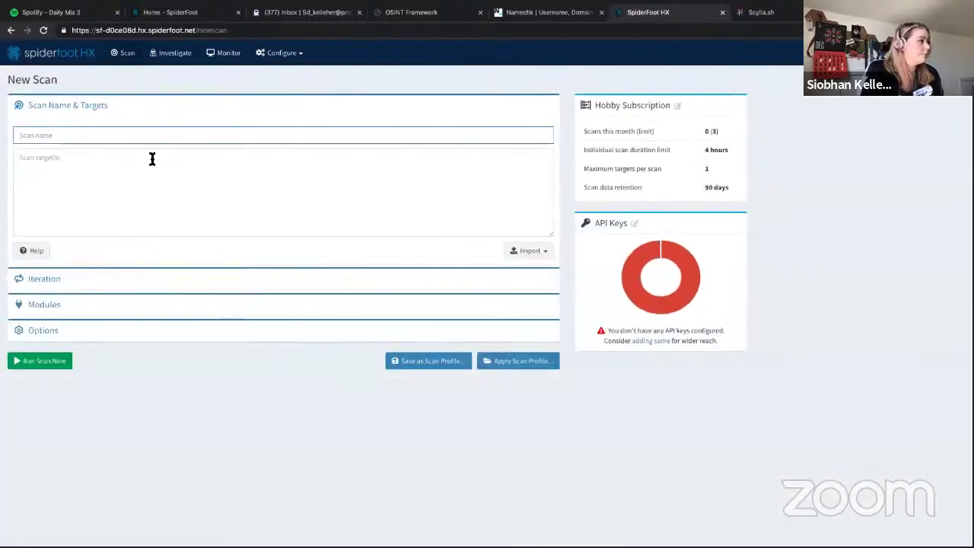
pyautogui.write('test')
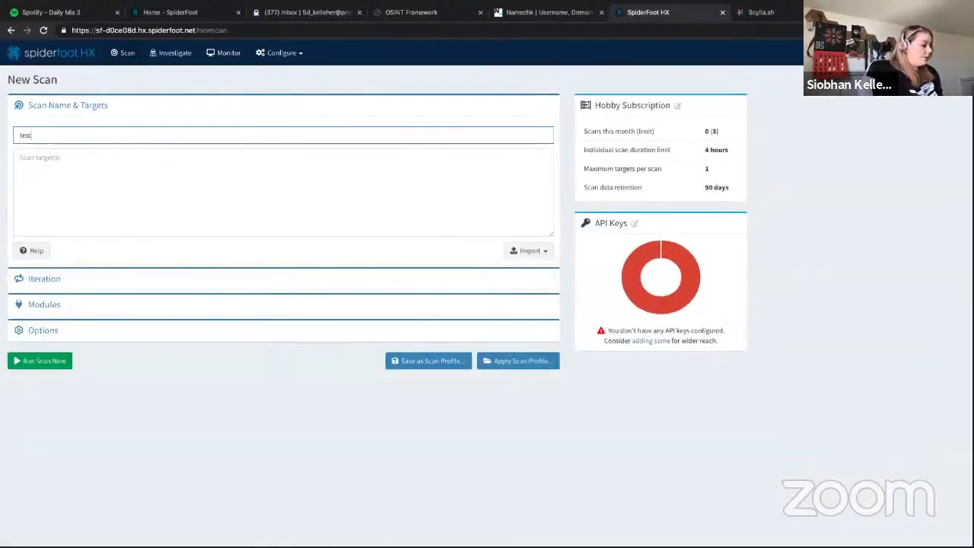
pyautogui.press('Tab')
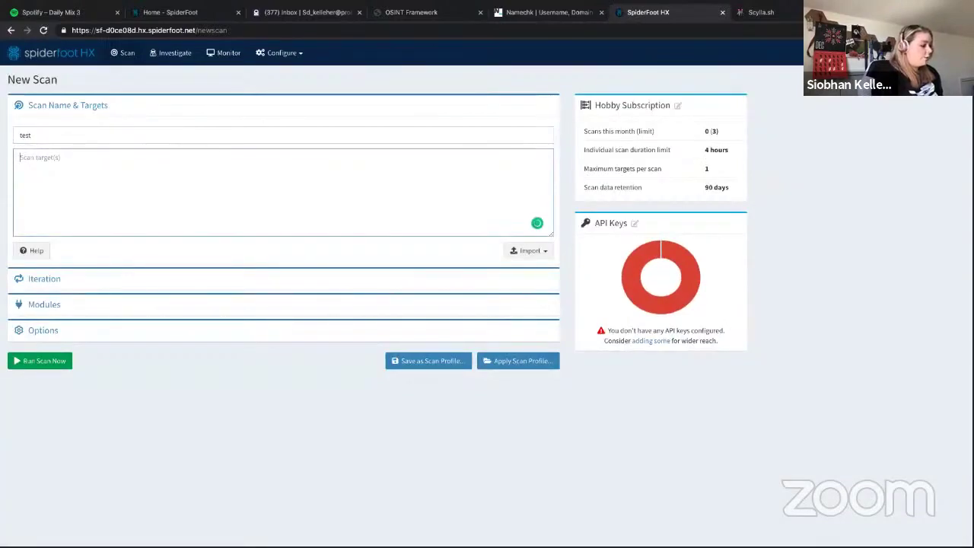
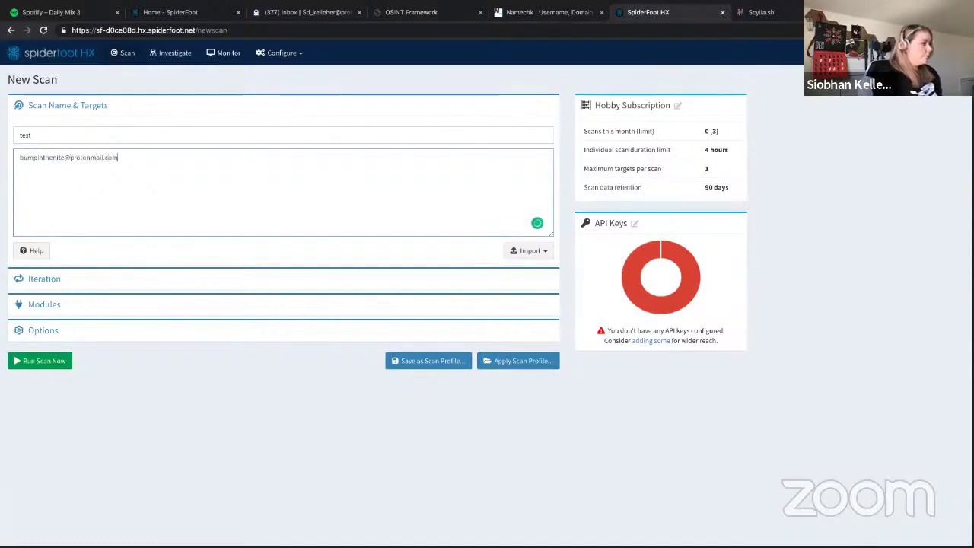
pyautogui.click(39, 280)
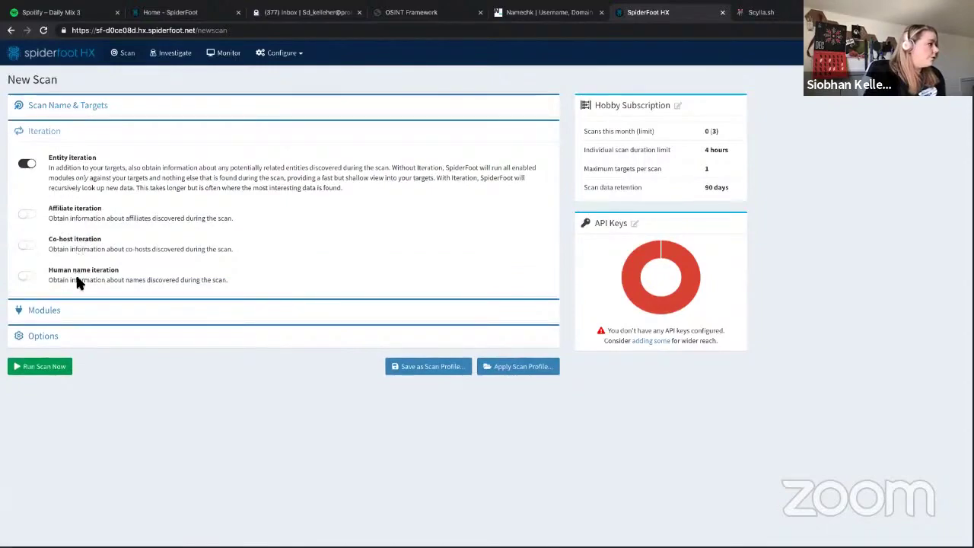
# Step: Expand the Modules and Options sections to review correlations, screenshotting and email notification toggles
pyautogui.click(54, 316)
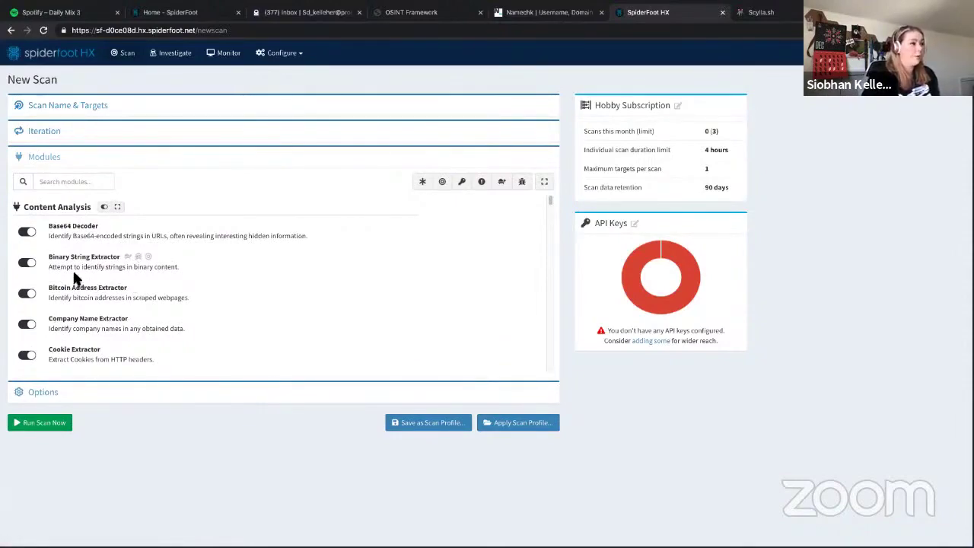
pyautogui.click(44, 392)
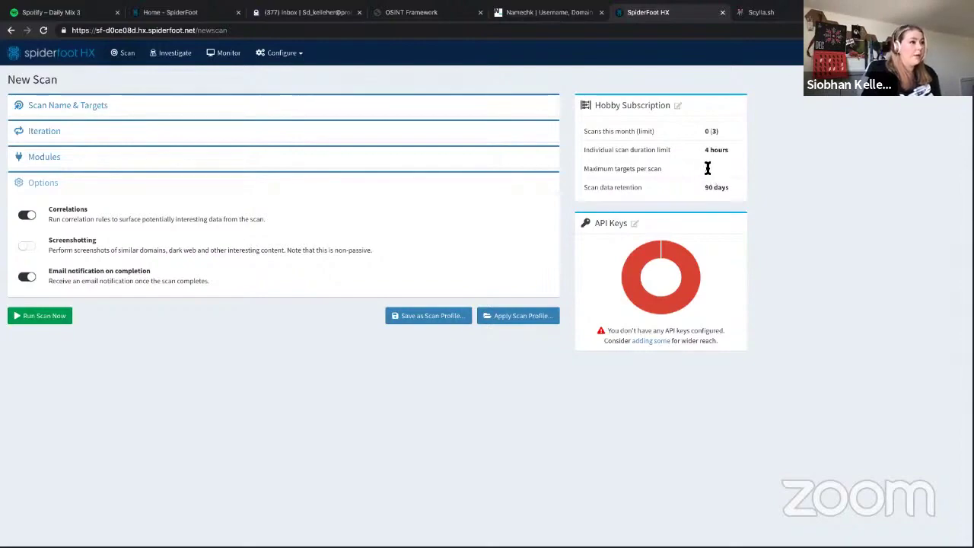
# Step: Run the 'test' scan, confirm it in the scans list, then open the demo scan overview
pyautogui.click(51, 321)
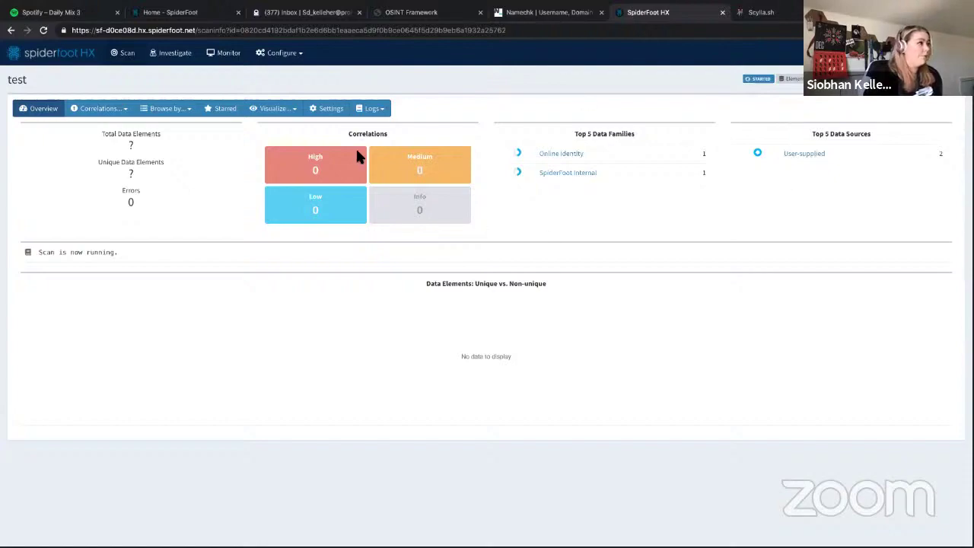
pyautogui.click(127, 53)
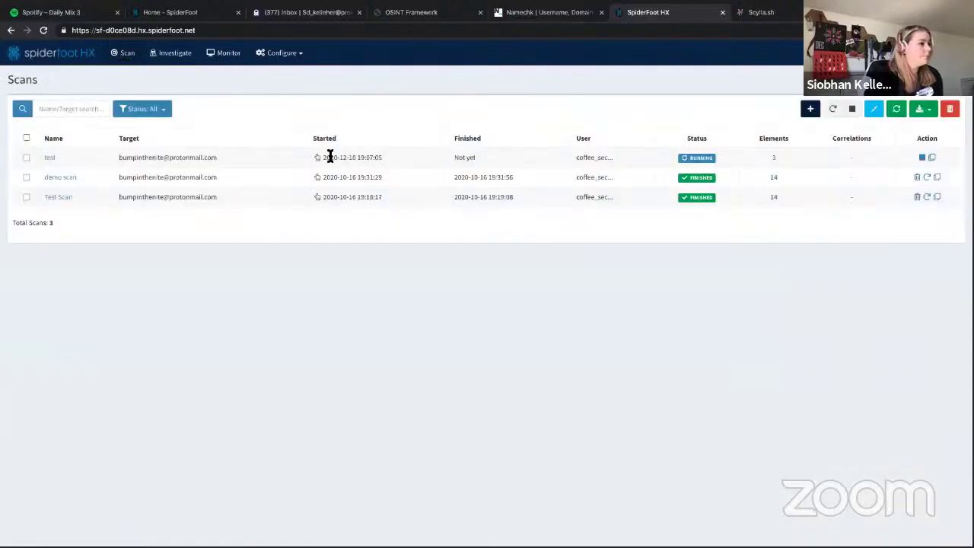
pyautogui.click(67, 178)
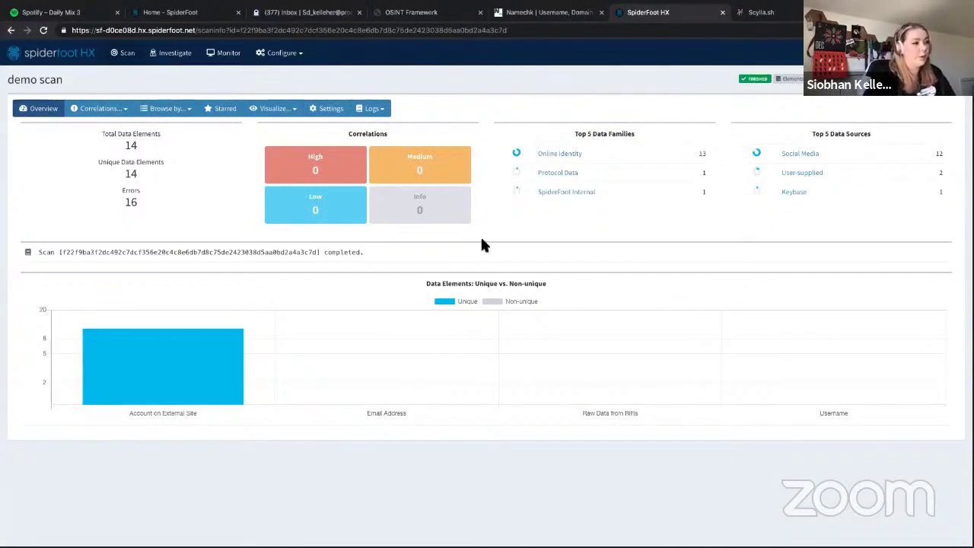
pyautogui.click(285, 110)
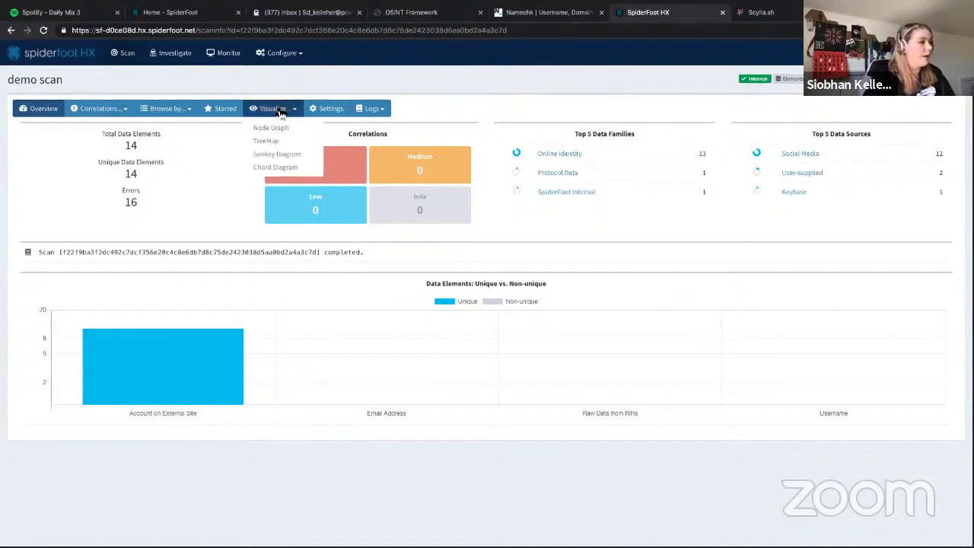
pyautogui.click(275, 128)
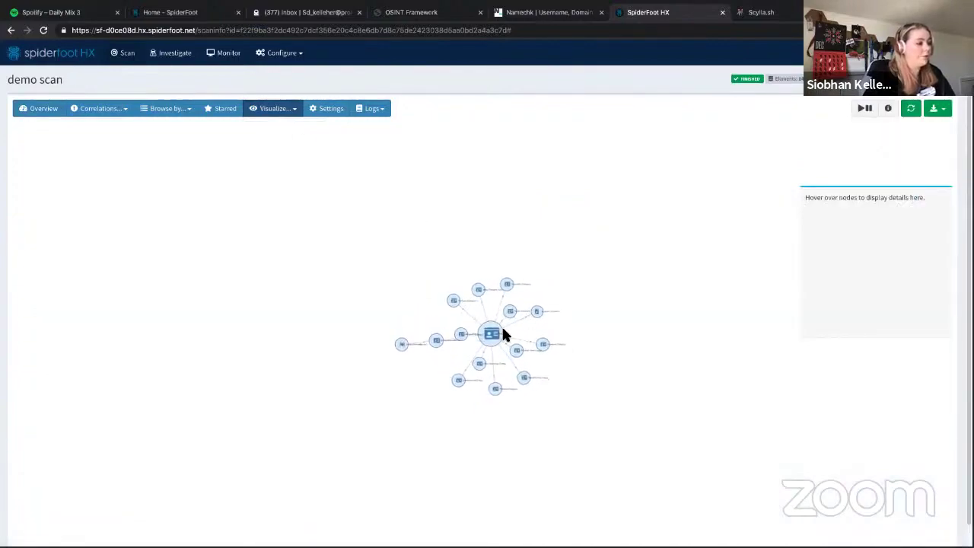
pyautogui.moveTo(503, 331)
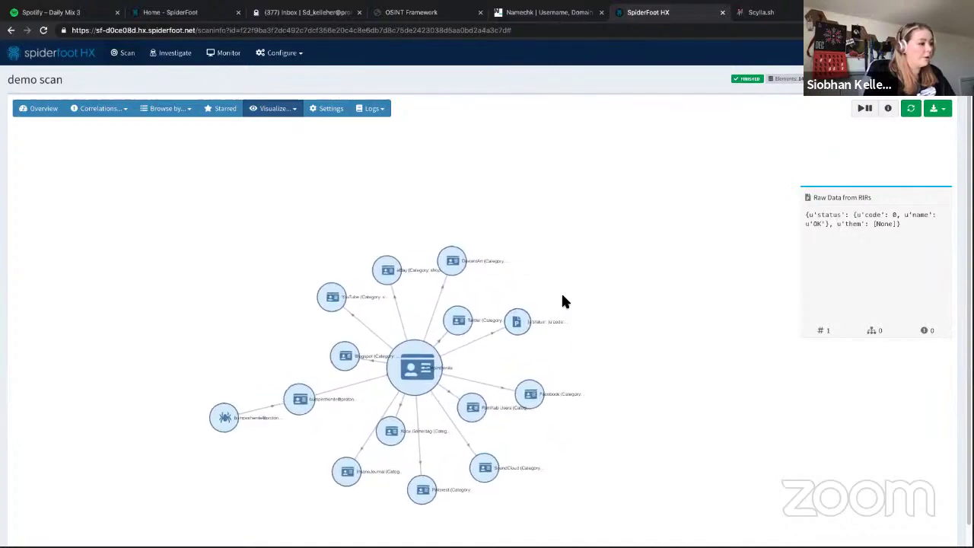
pyautogui.click(398, 379)
pyautogui.moveTo(319, 487); pyautogui.dragTo(424, 270)
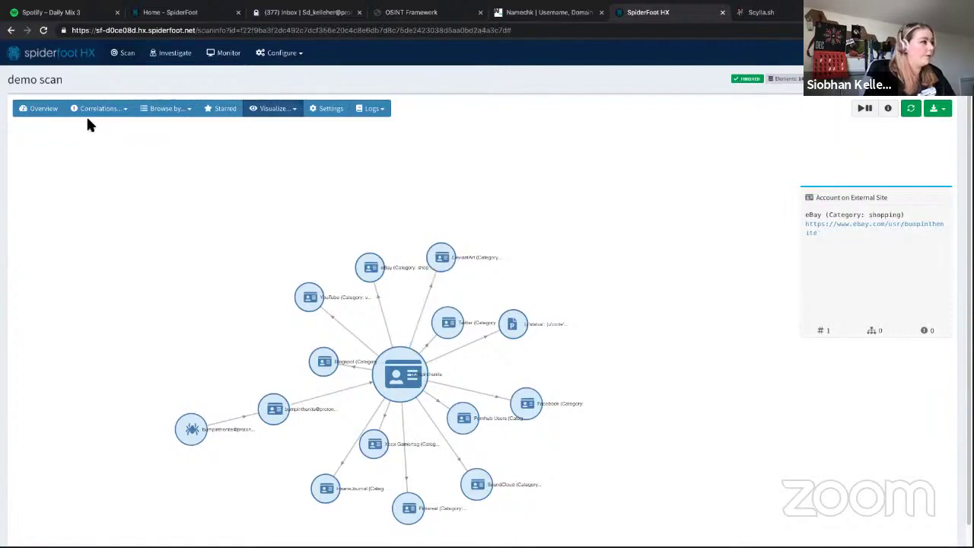
pyautogui.click(45, 110)
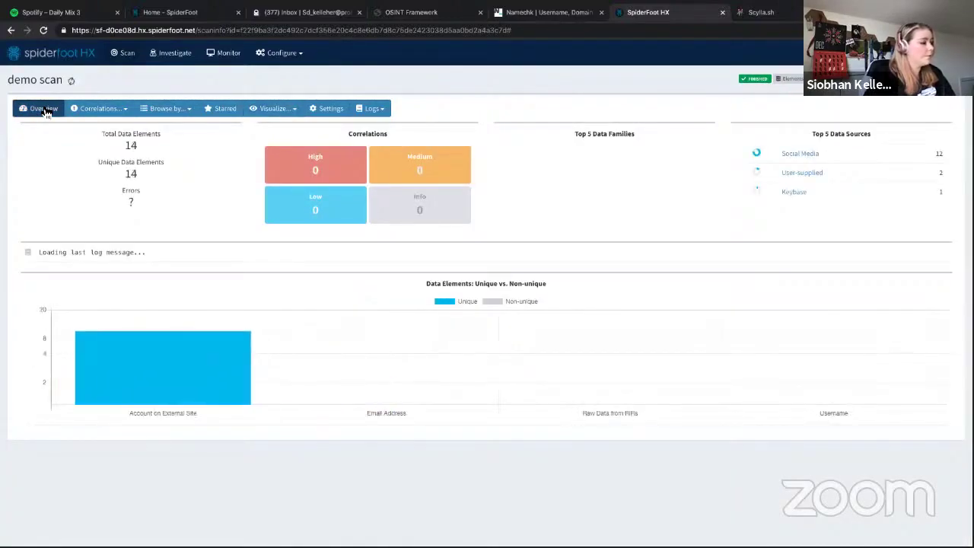
# Step: Browse the demo scan's 11 Account on External Site results from the Data Elements chart
pyautogui.click(156, 382)
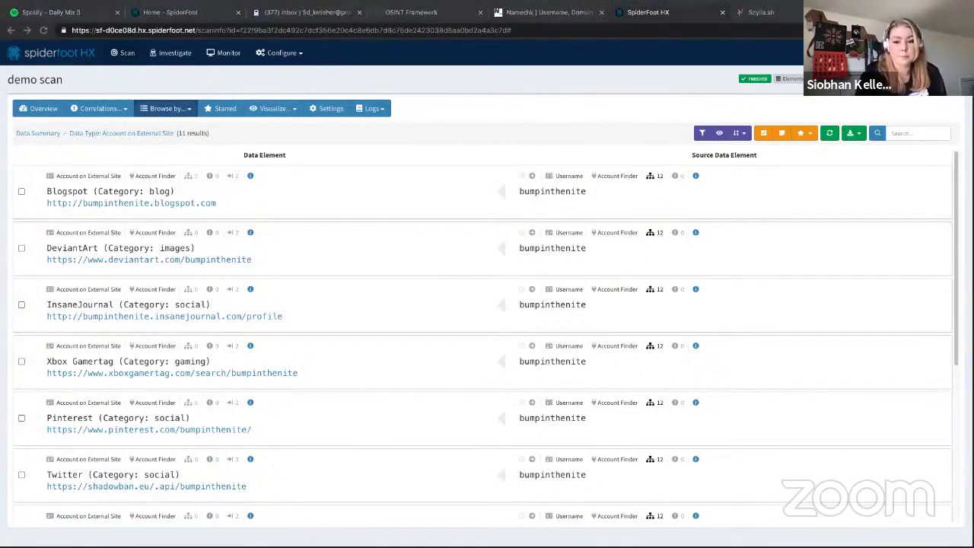
# Step: Switch desktops from SpiderFoot HX to the presentation's Scylla Project slide
pyautogui.hotkey('ctrl', 'Left')
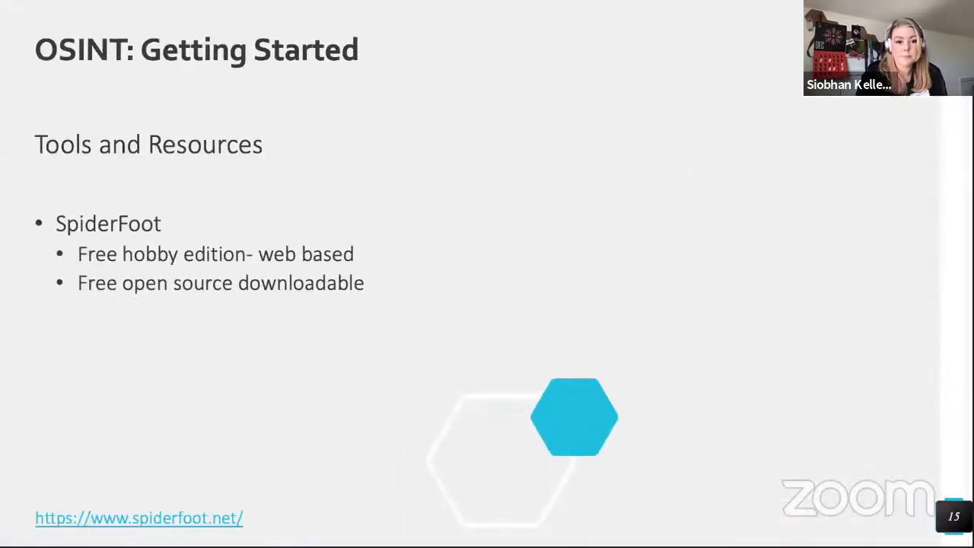
pyautogui.hotkey('ctrl', 'Right')
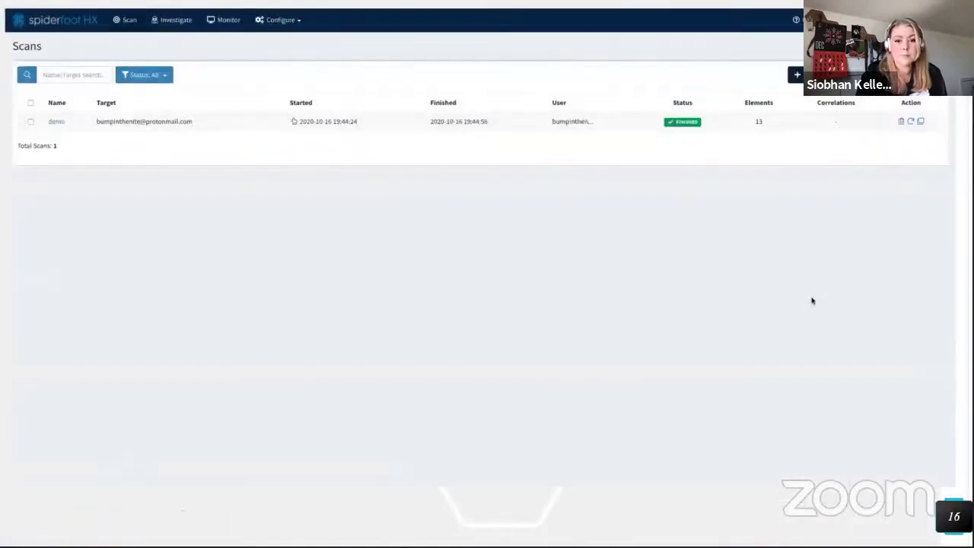
pyautogui.hotkey('ctrl', 'Left')
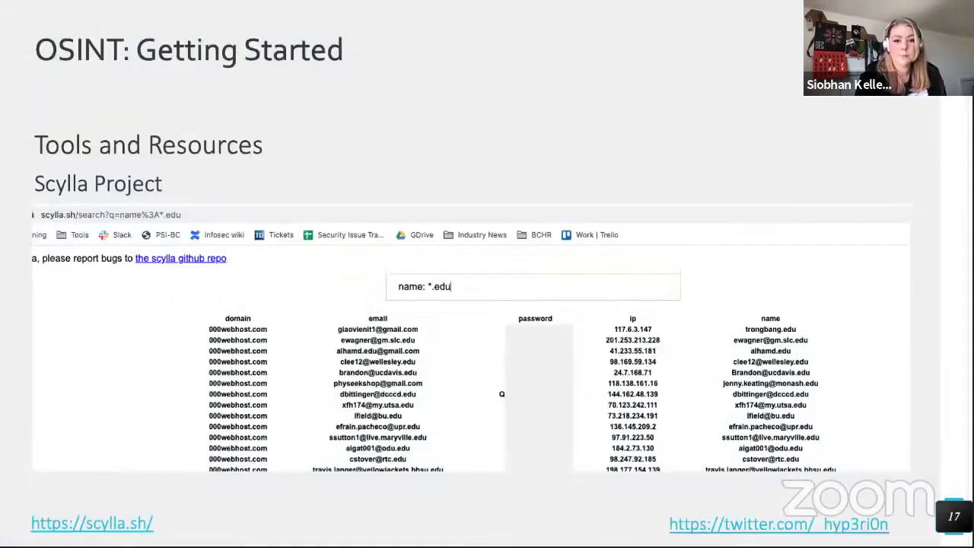